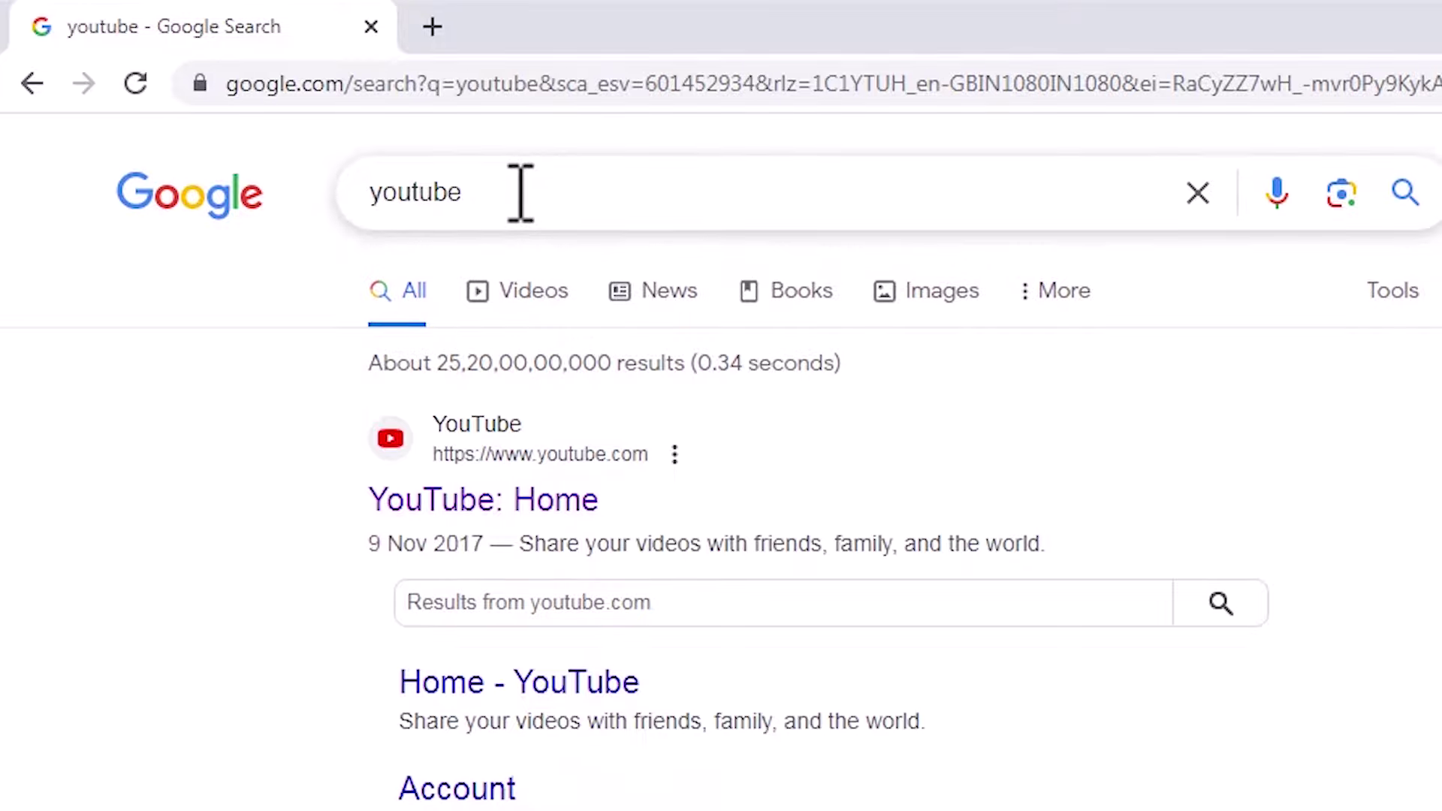
Step: Open the YouTube: Home result in a new tab, switch to it, and show Chrome's browser menu
right_click(444, 520)
click(484, 532)
click(589, 31)
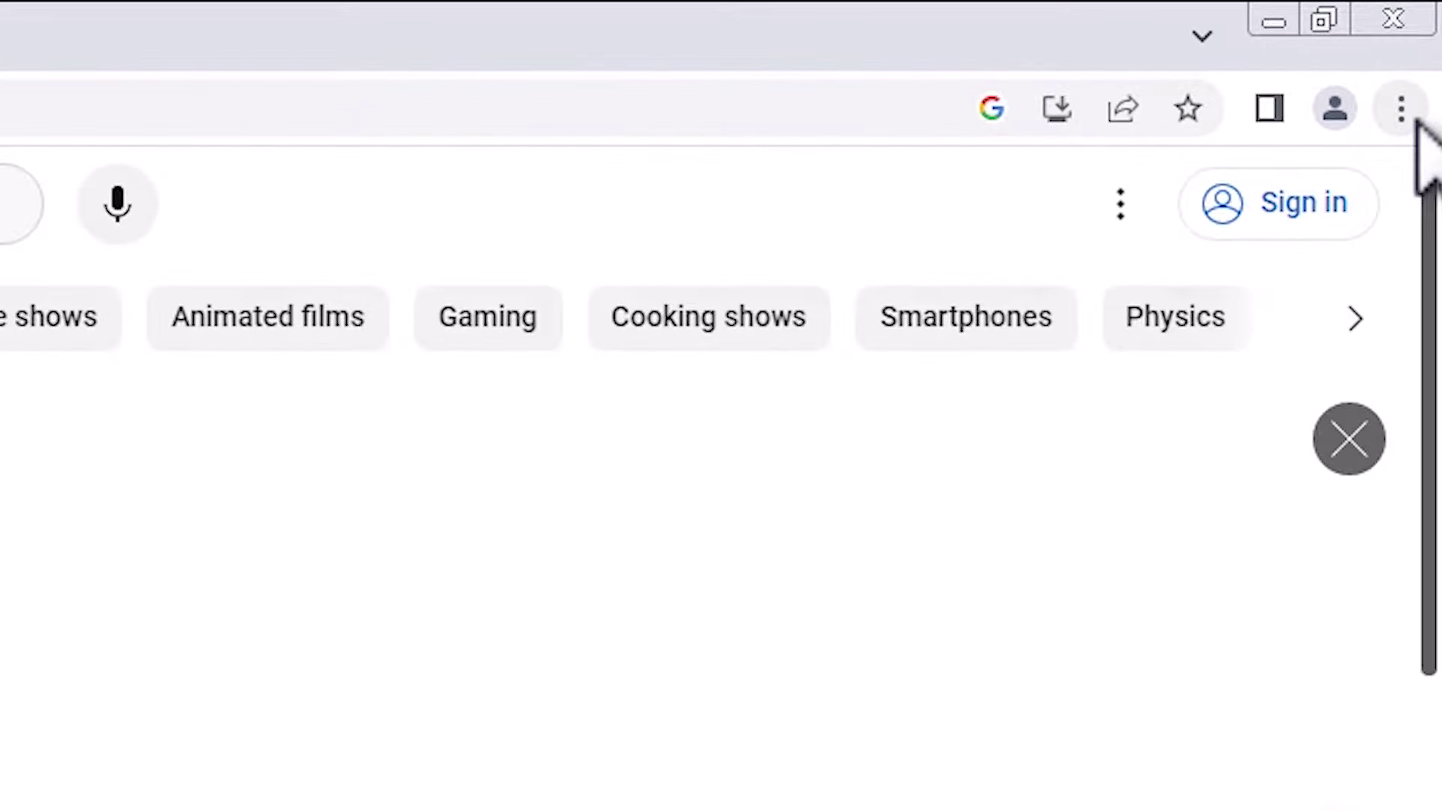
click(1402, 110)
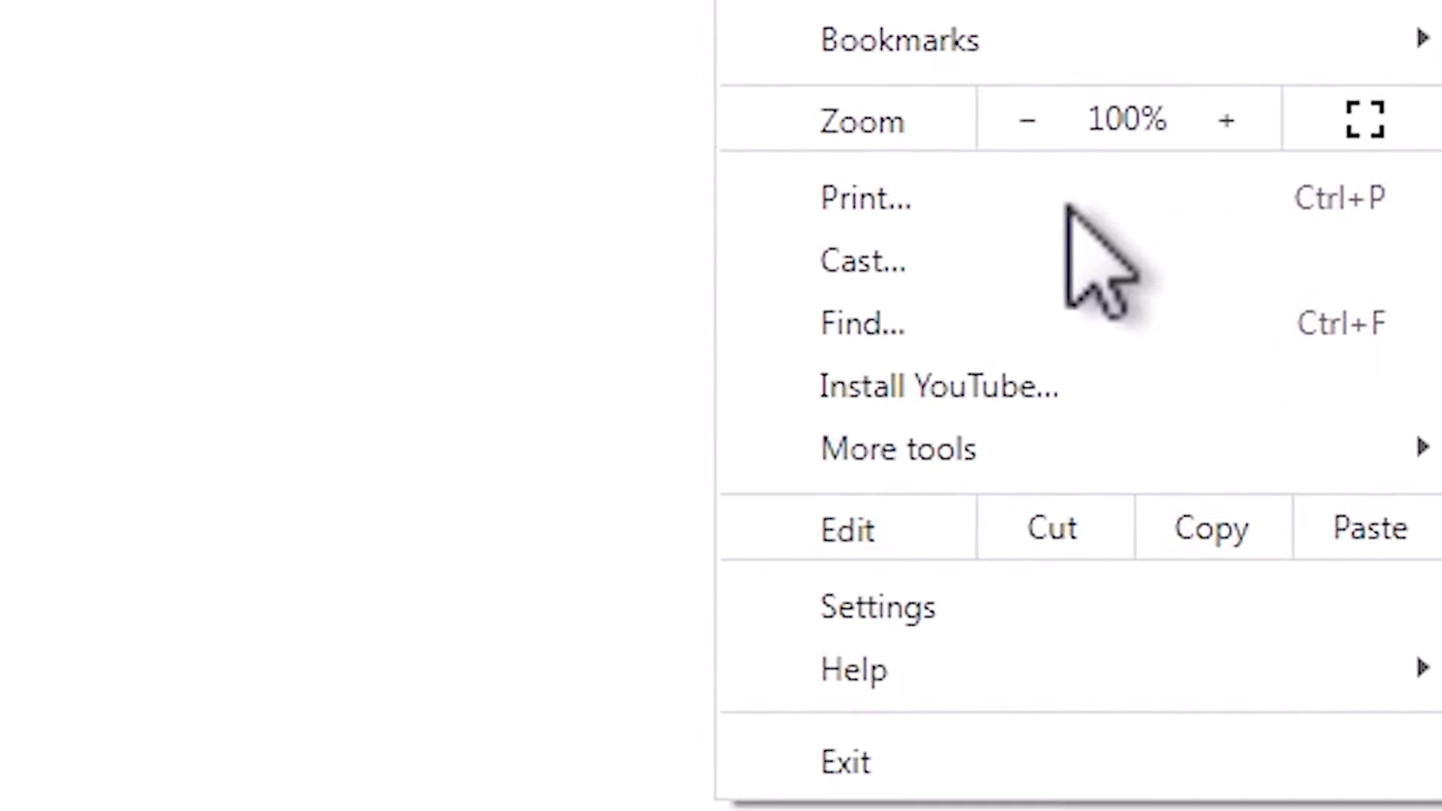
Step: Install YouTube as a standalone Chrome app via Install YouTube... and confirm Install
click(981, 383)
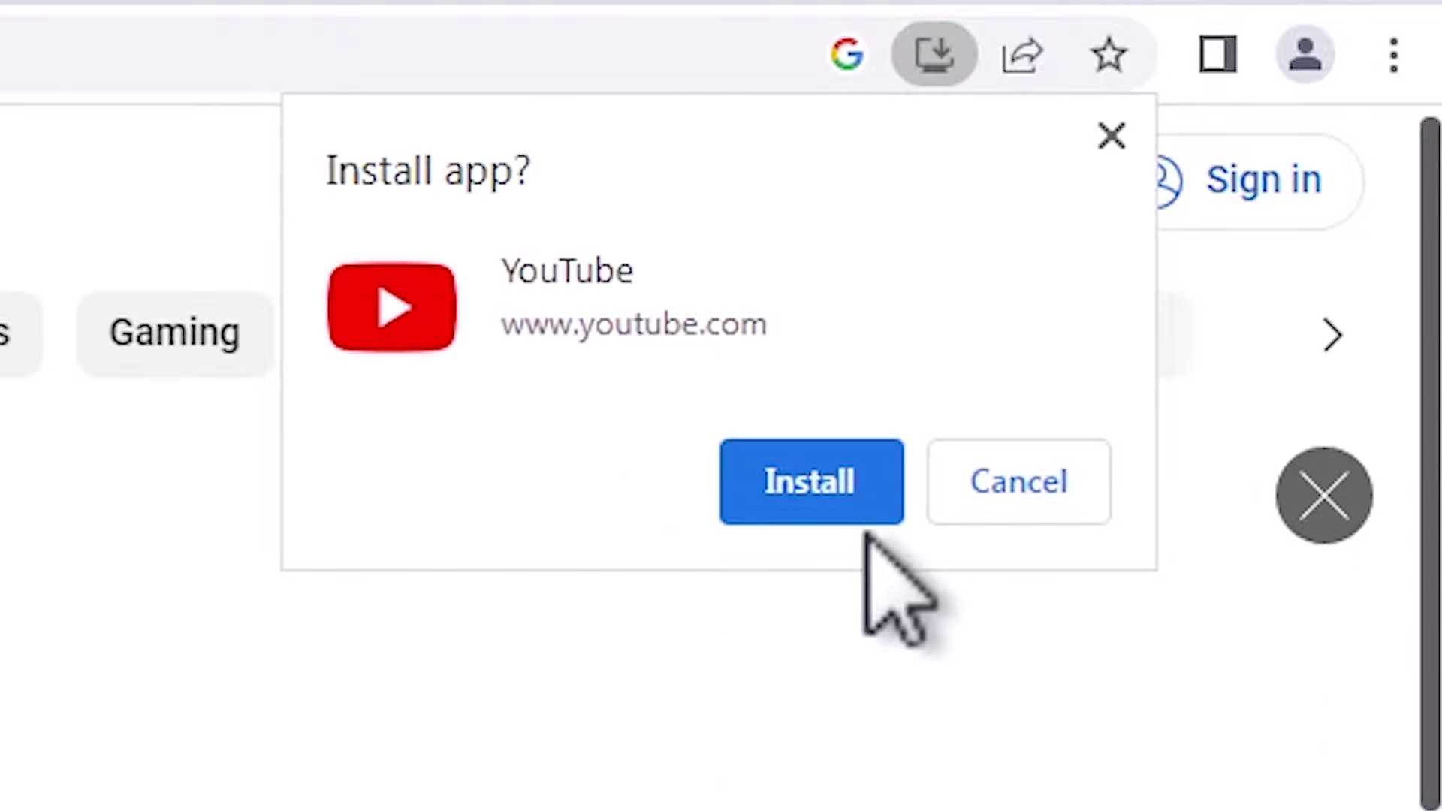
click(855, 477)
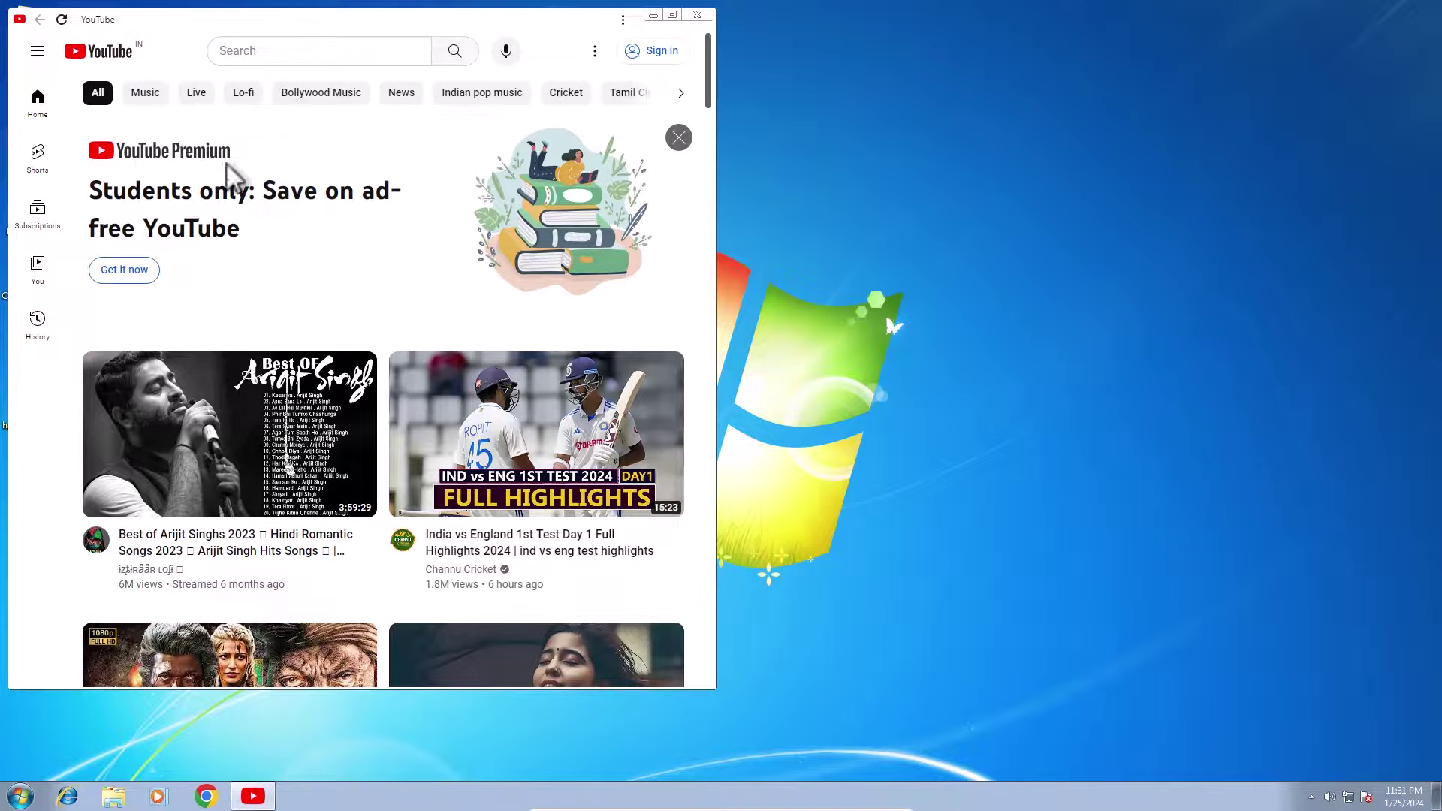
Step: Close the YouTube app window and relaunch it from a Start menu search for 'you'
click(699, 14)
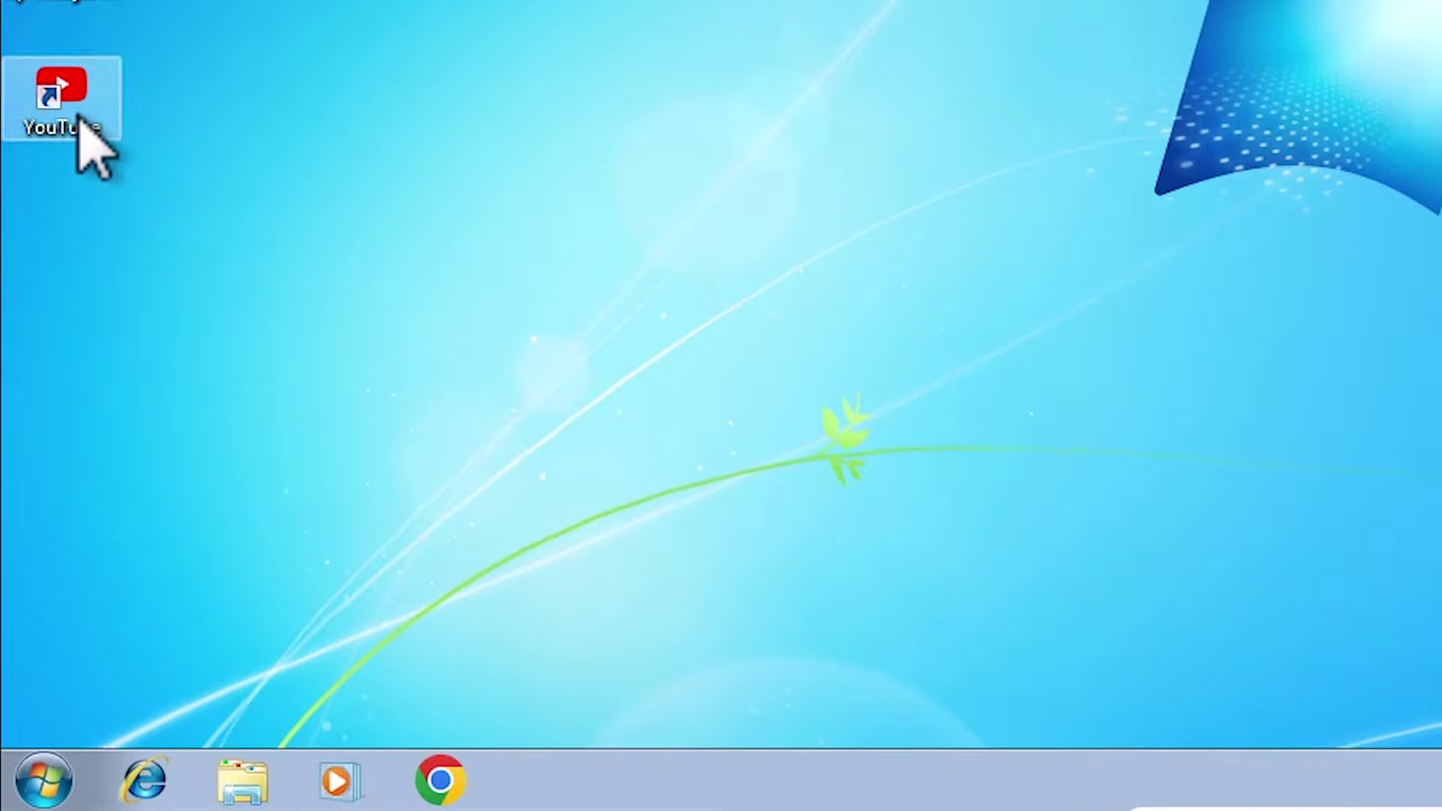
click(41, 779)
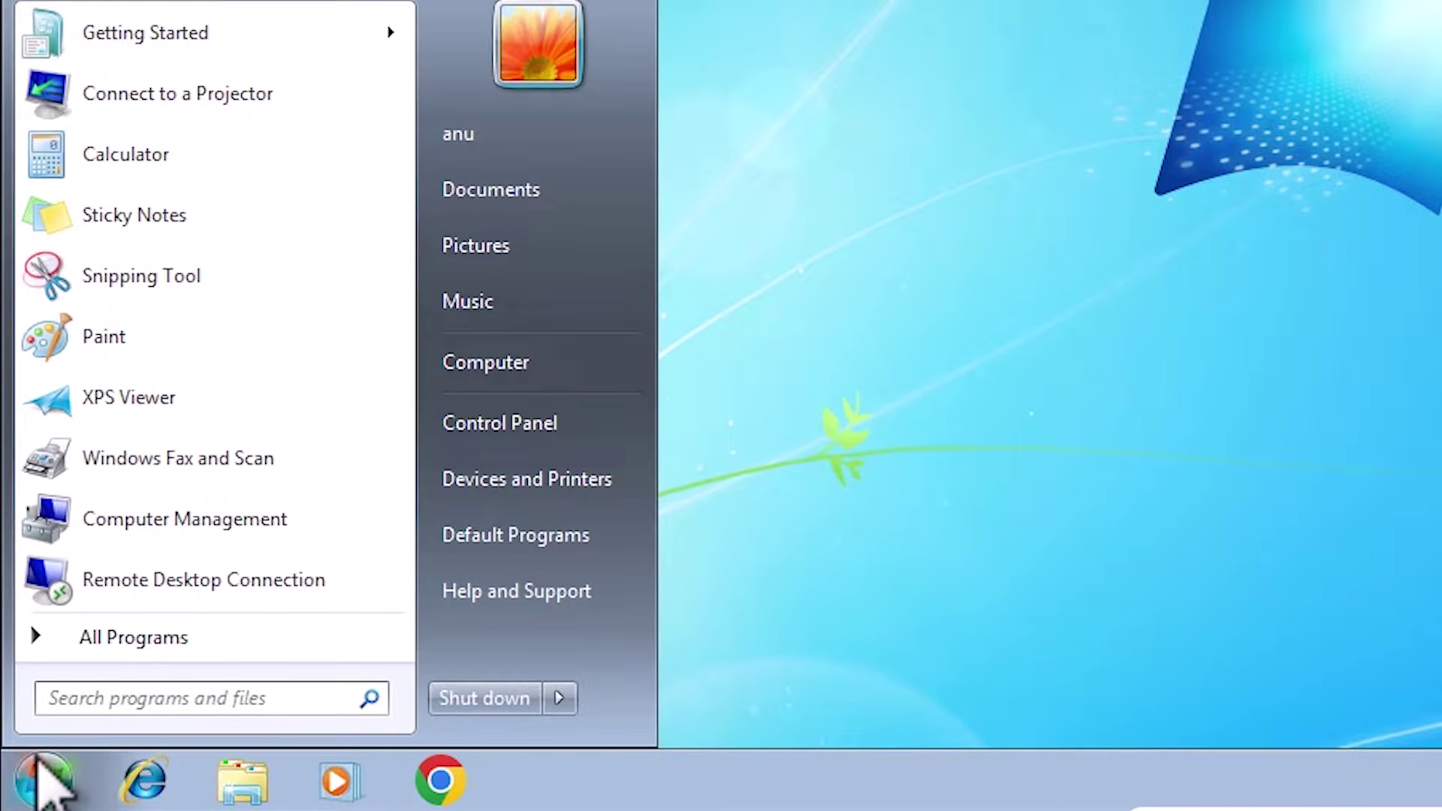
text(you)
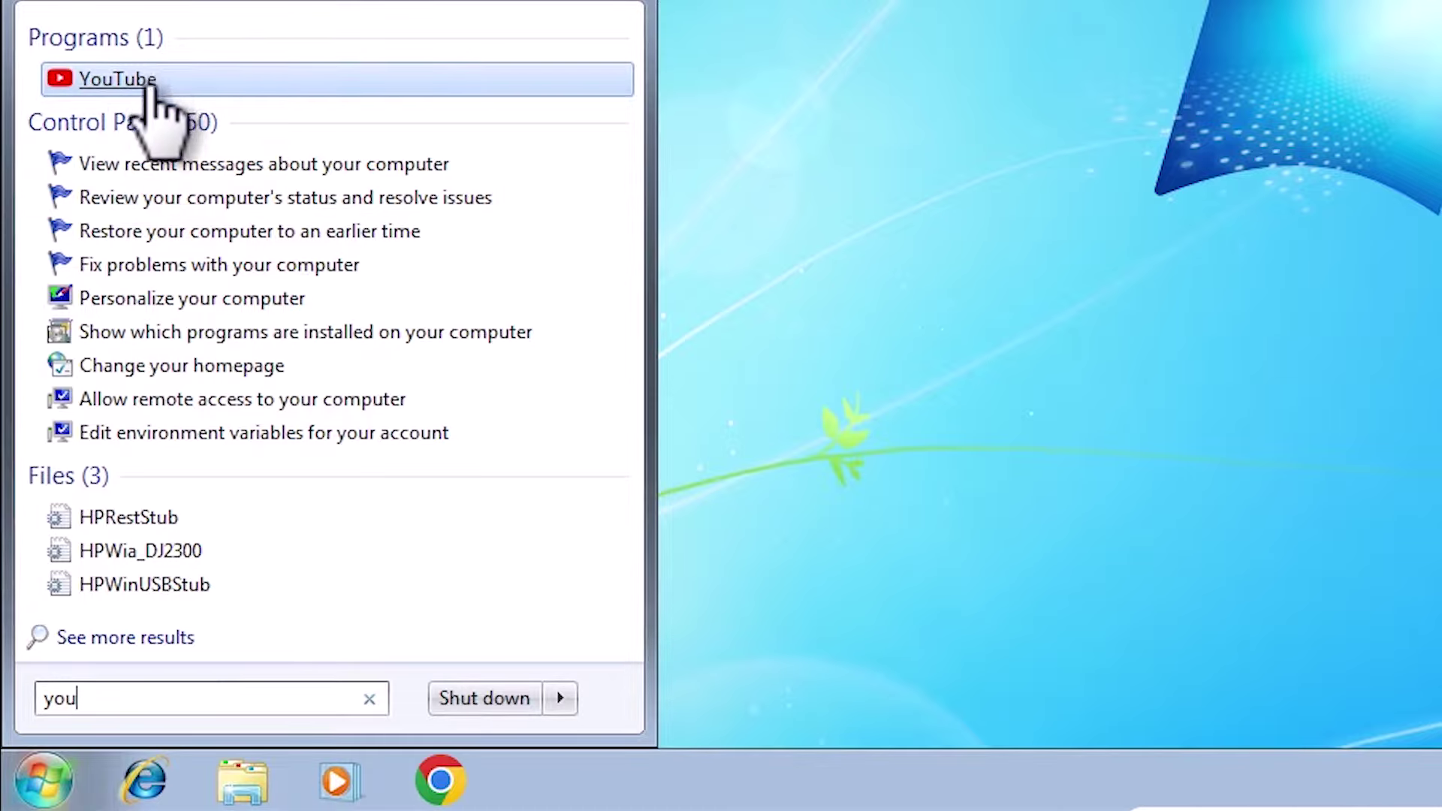
click(151, 85)
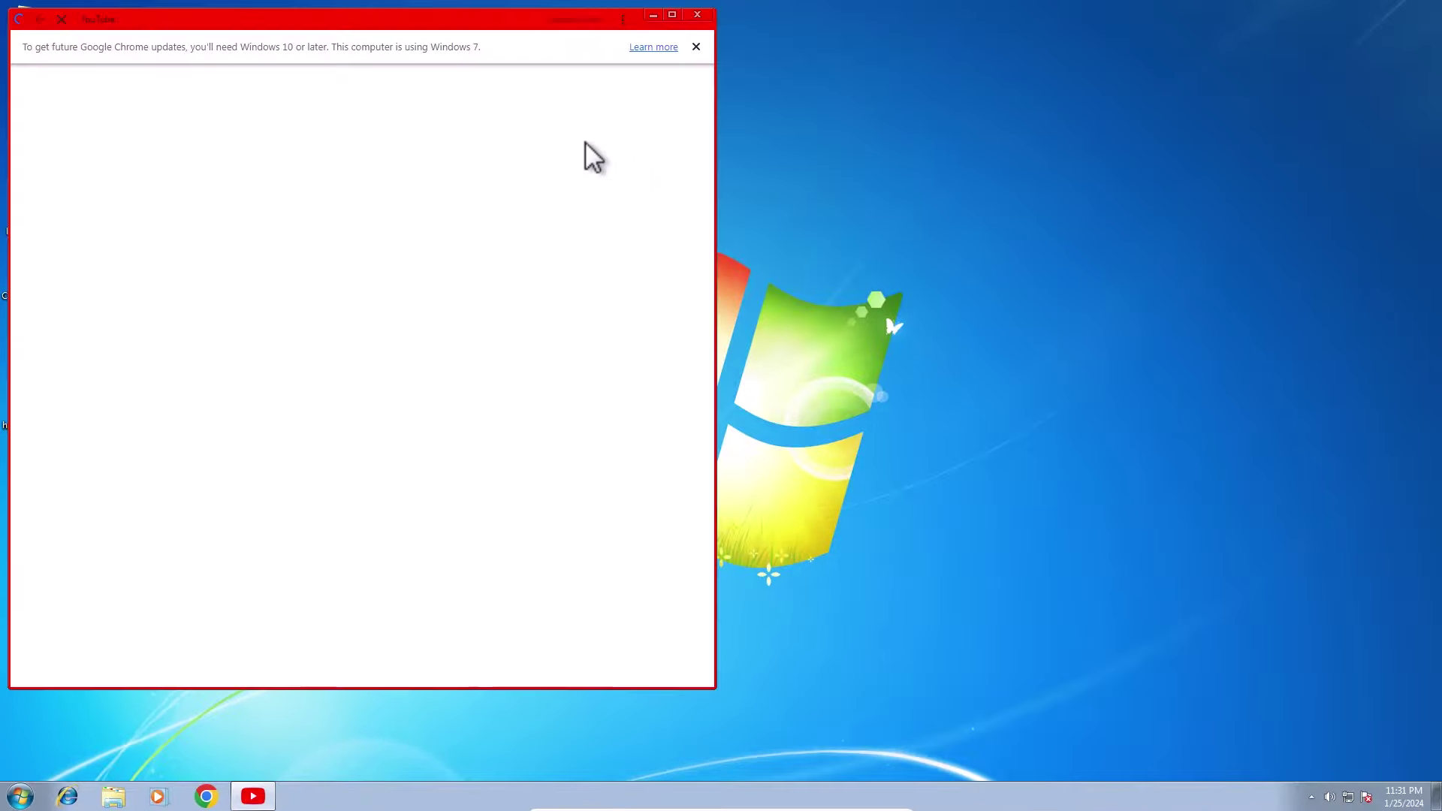
Step: Maximize the YouTube app window and close the Chrome update infobar
click(672, 14)
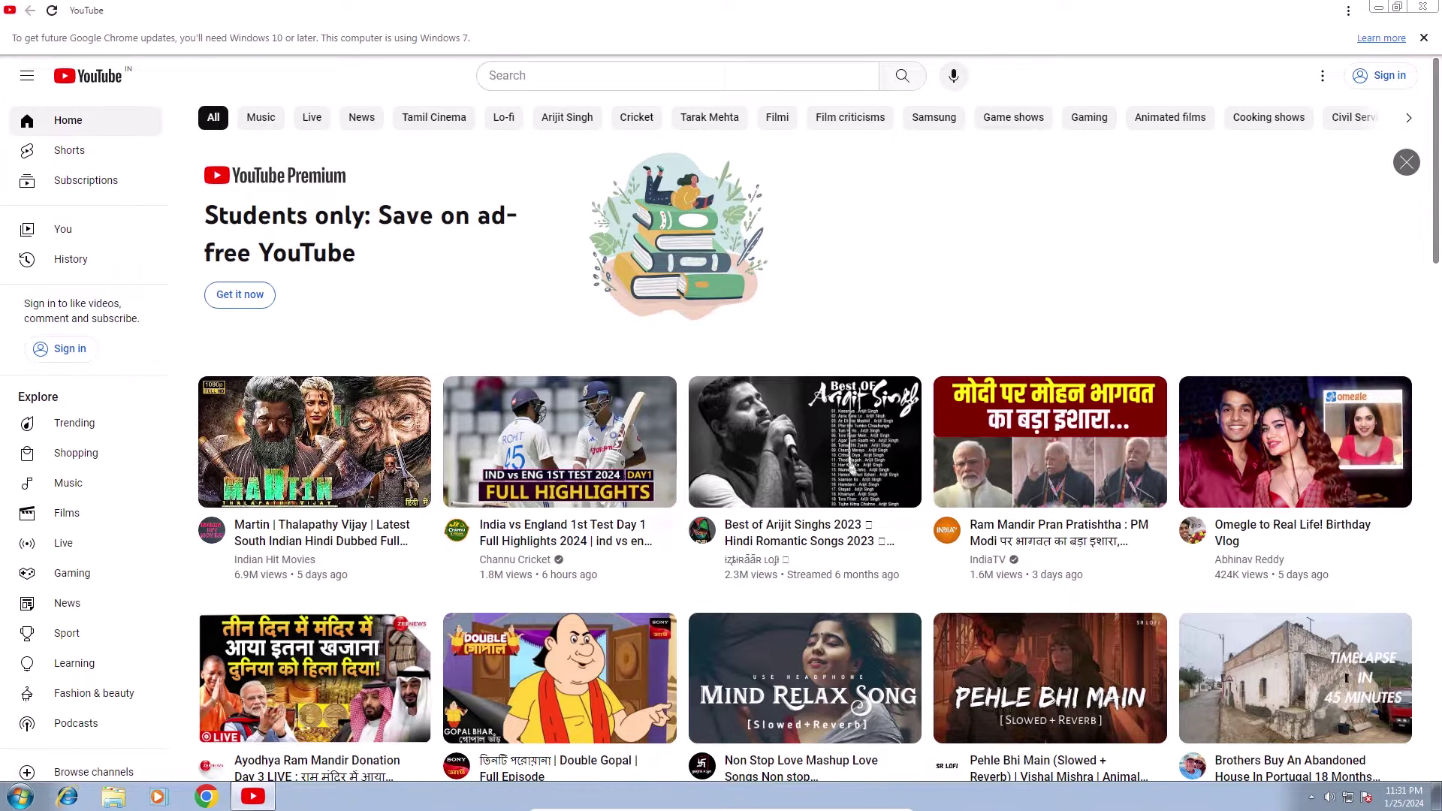
click(1425, 38)
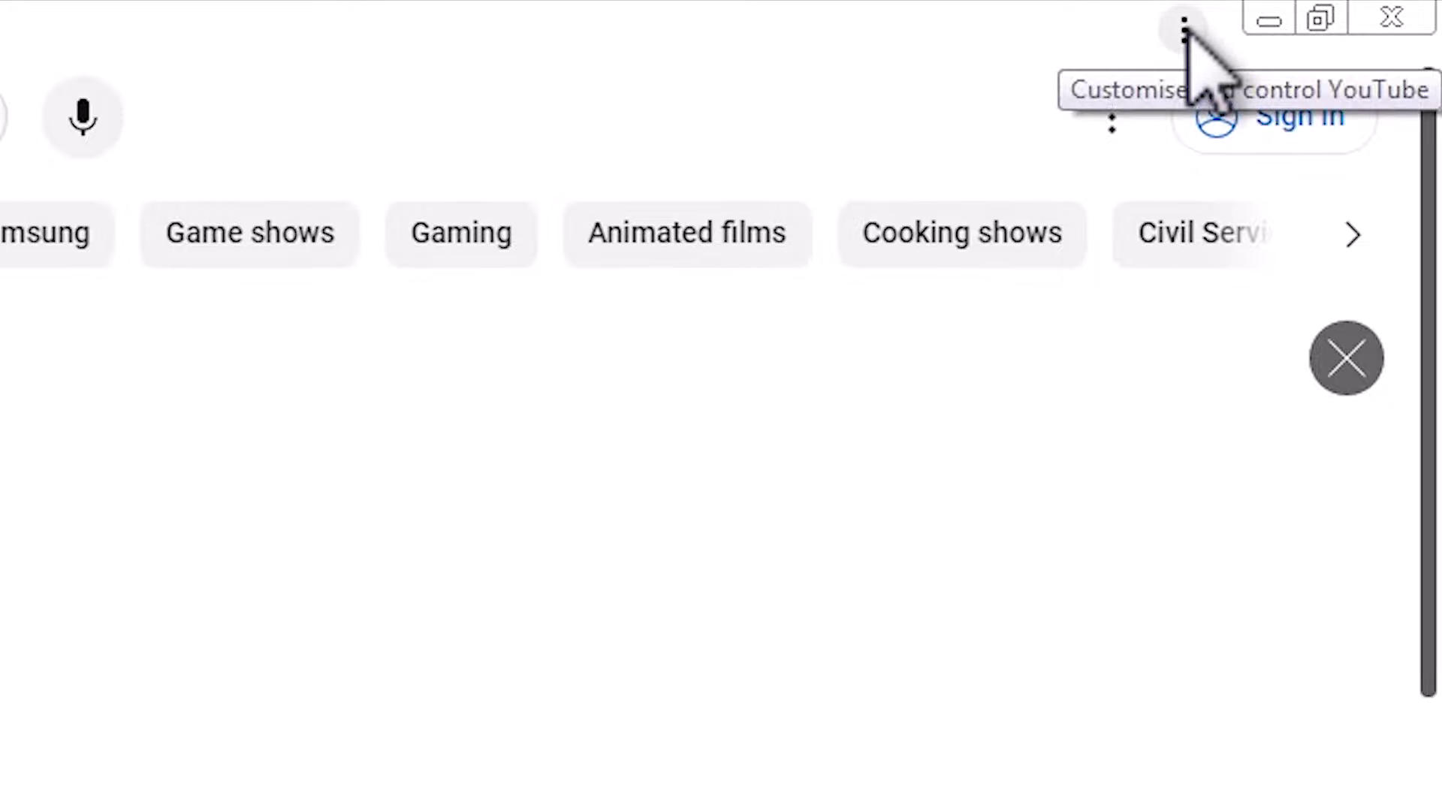
Step: Uninstall YouTube from the app's menu and confirm Remove
click(1185, 31)
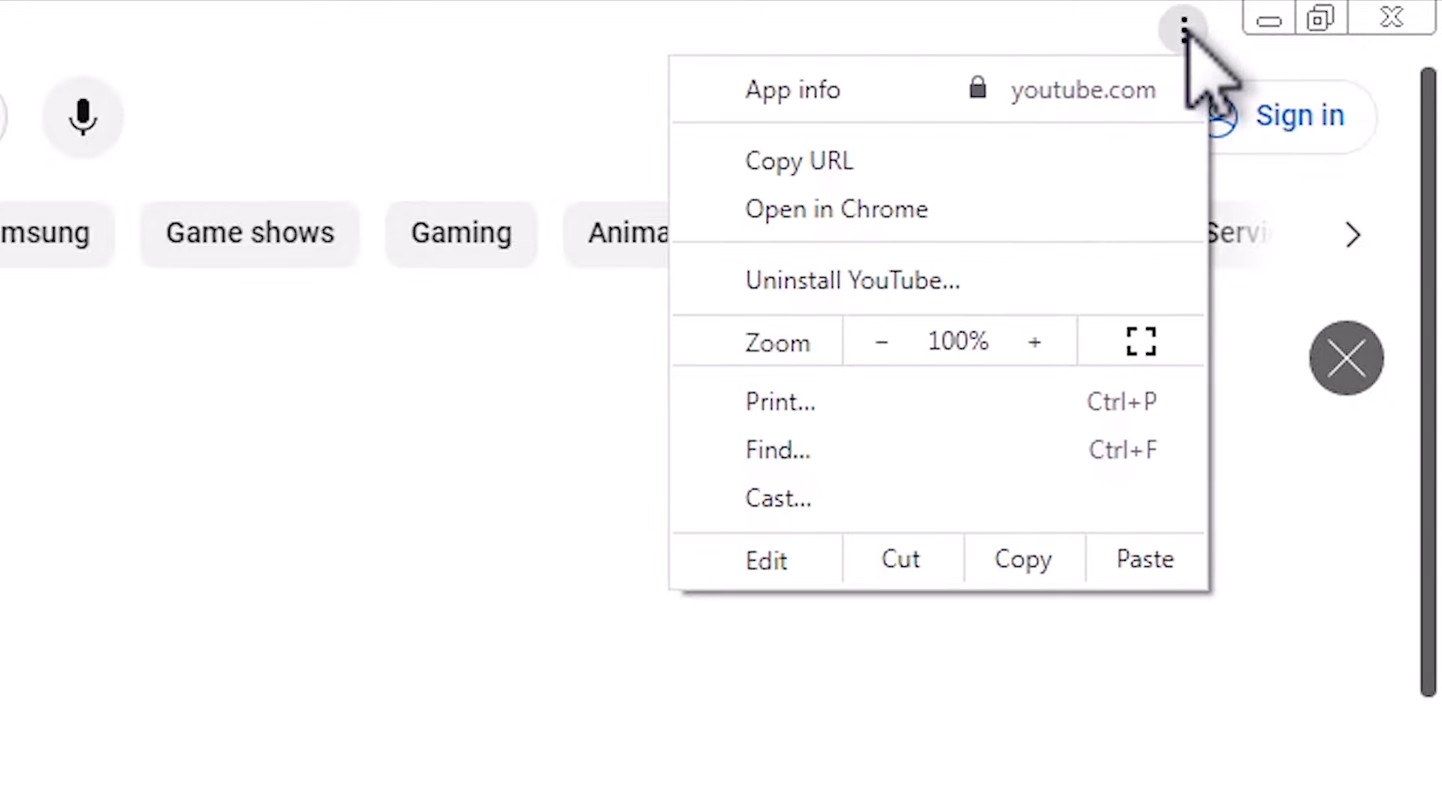
click(1013, 285)
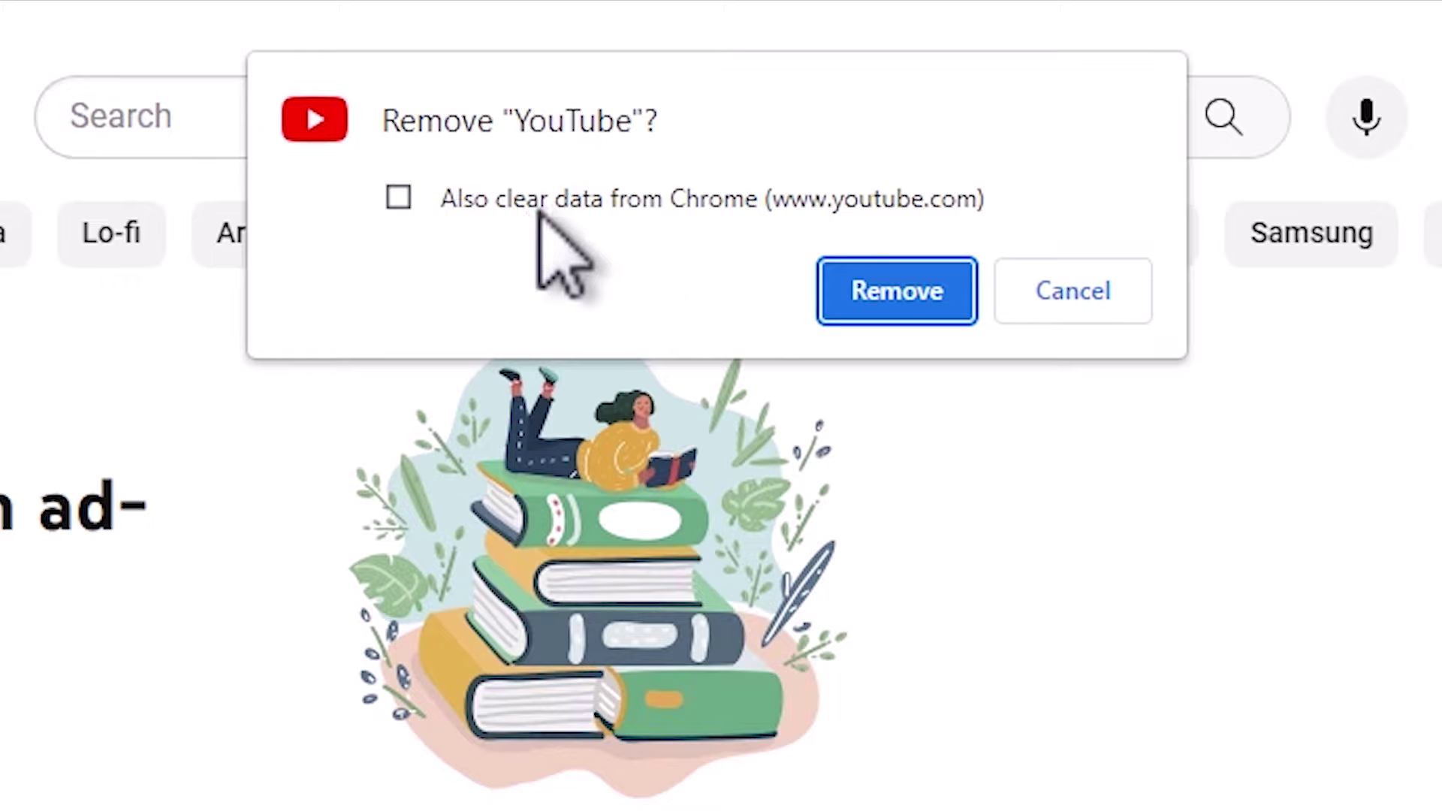
click(898, 276)
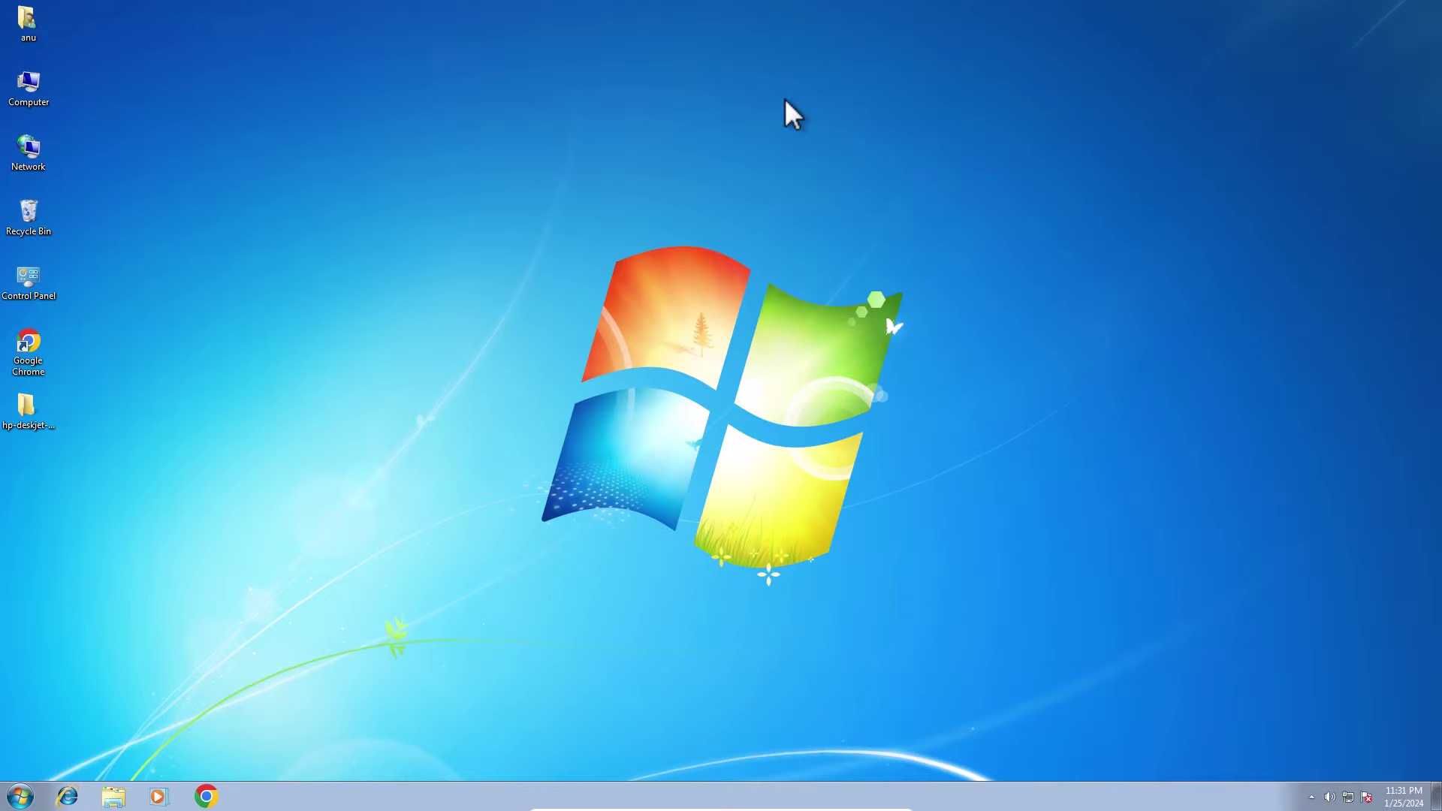